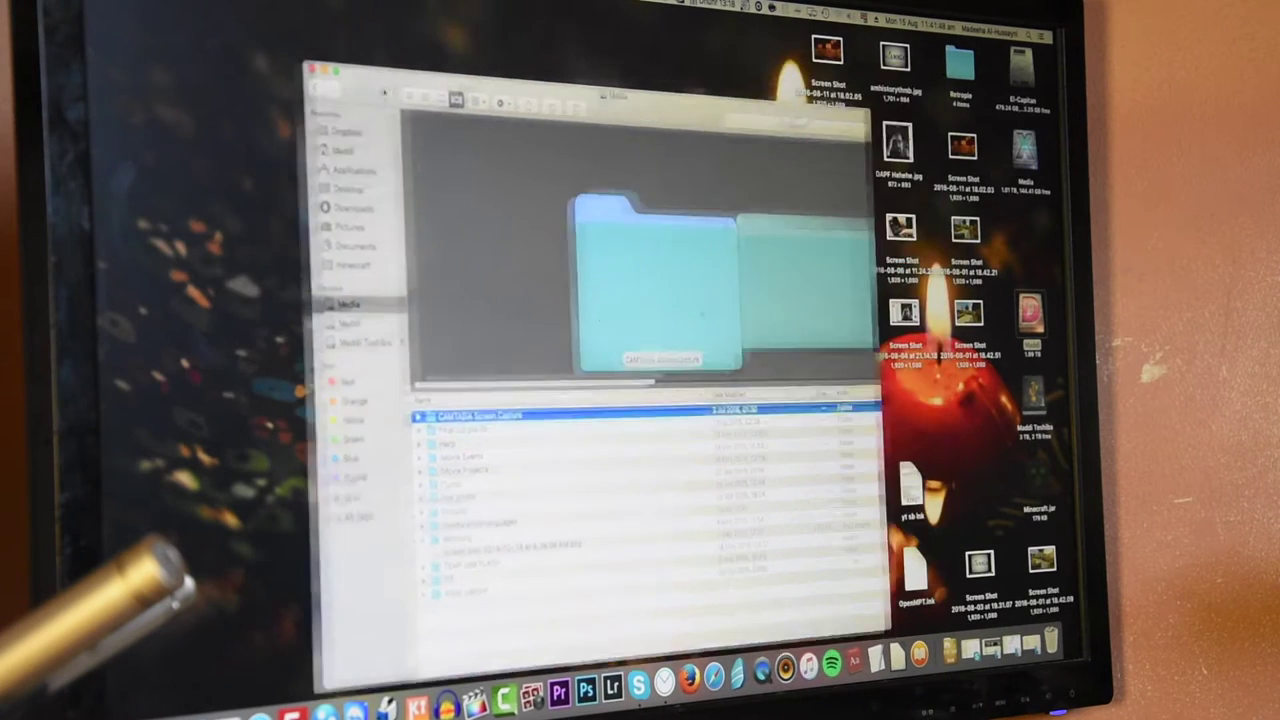
Open and dismiss the Wi-Fi network list, then show the Maddi Toshiba drive's folders
click(850, 14)
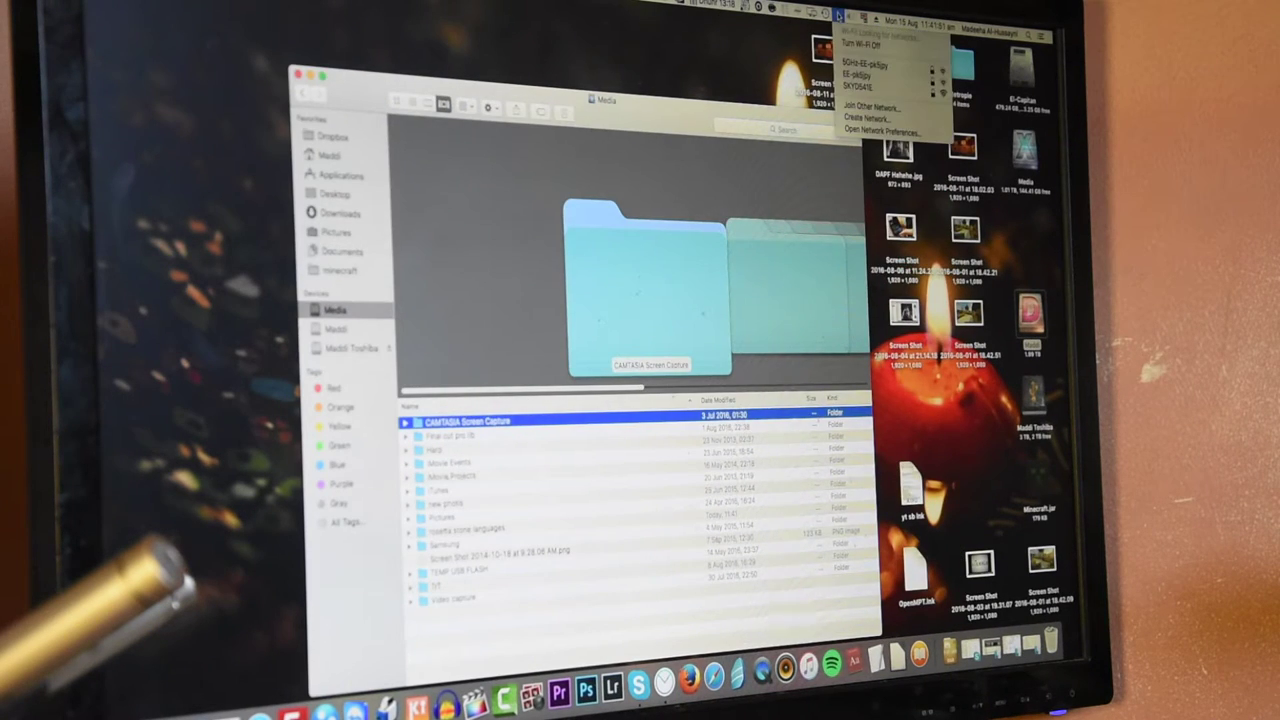
click(860, 64)
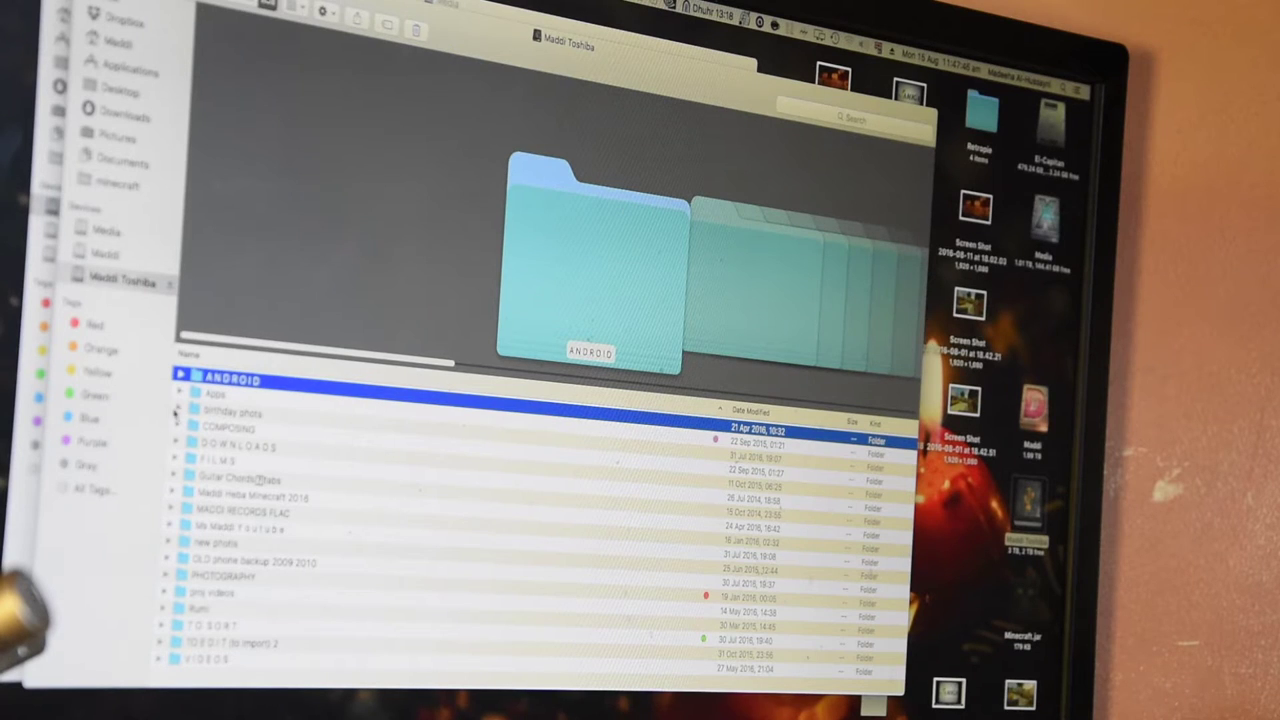
Preview the COMPOSING folder in the Maddi drive's Cover Flow list
click(225, 427)
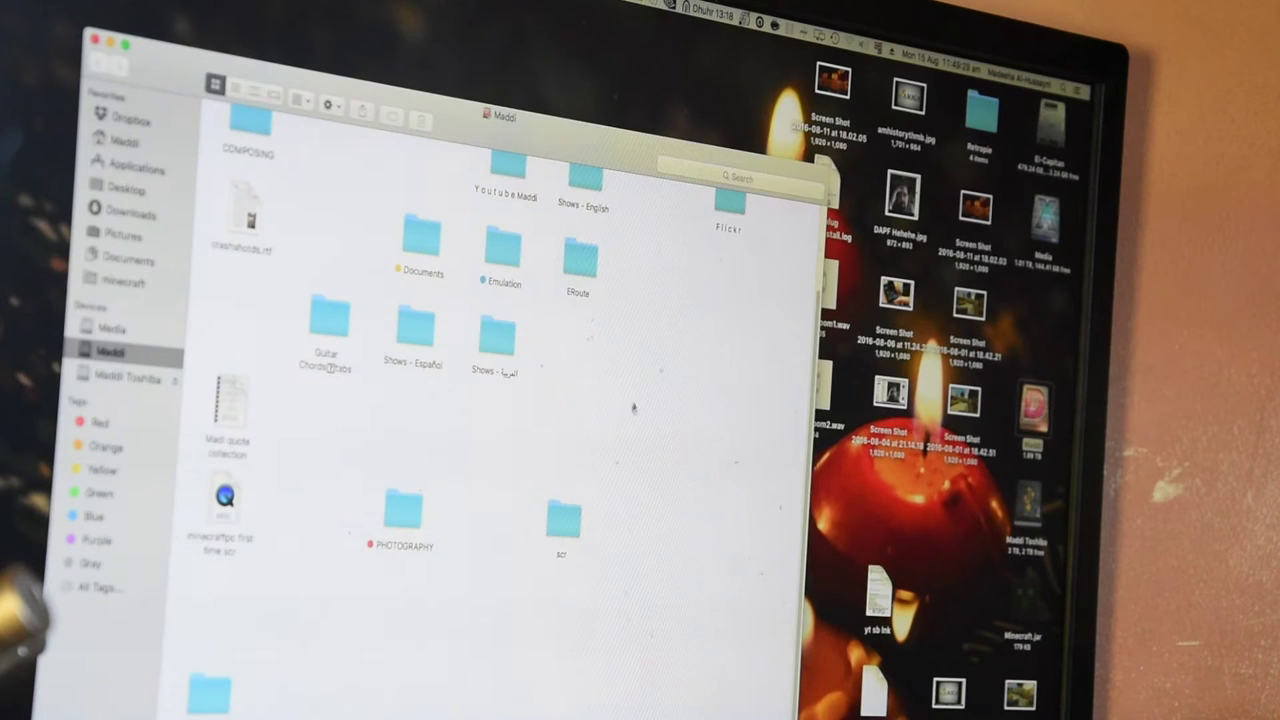
Line up the internal and Media drive icons along the desktop top, then reselect the internal drive
drag(1034, 405, 388, 15)
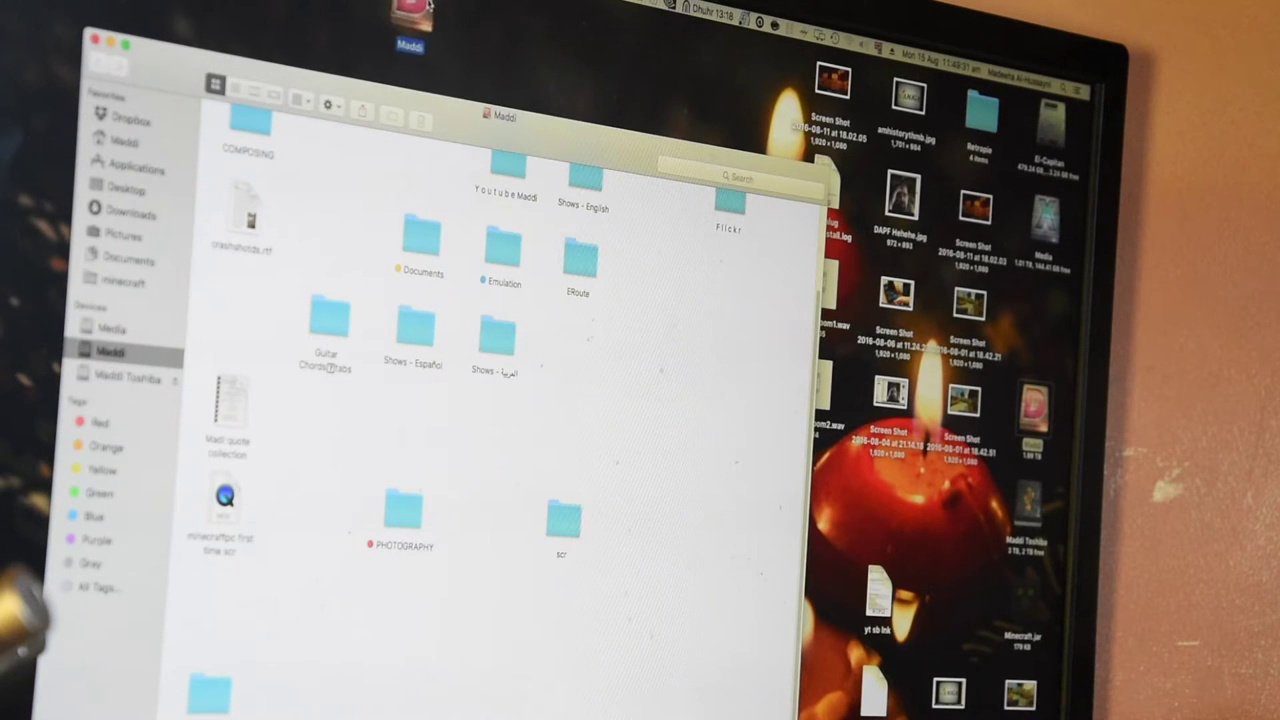
drag(1048, 215, 470, 15)
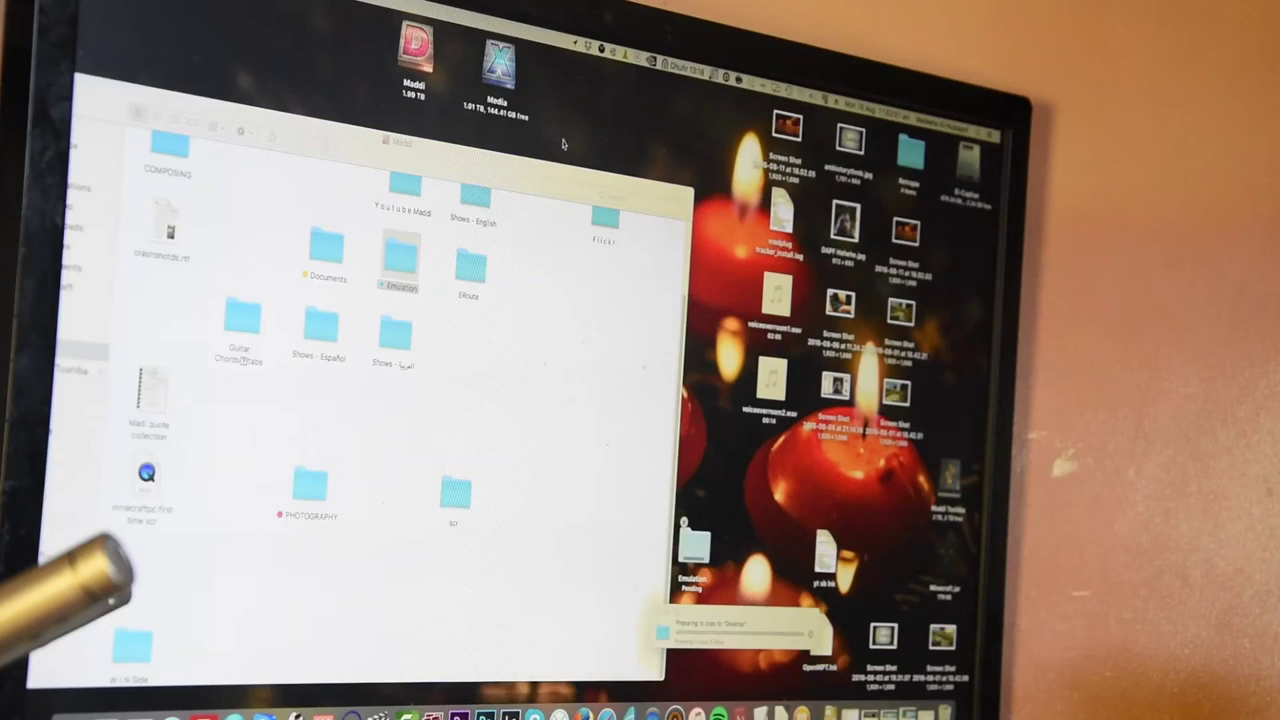
drag(565, 150, 345, 40)
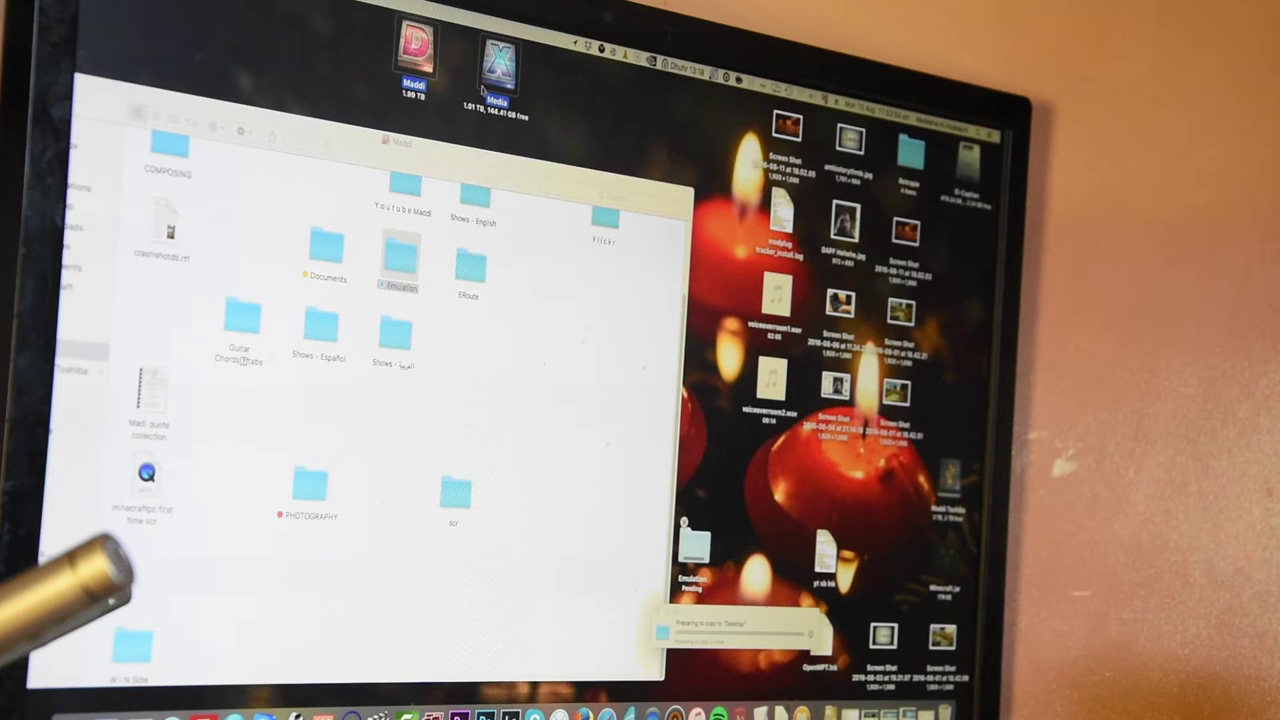
mouse_move(525, 140)
mouse_down()
mouse_move(355, 33)
mouse_move(550, 118)
mouse_up()
click(377, 52)
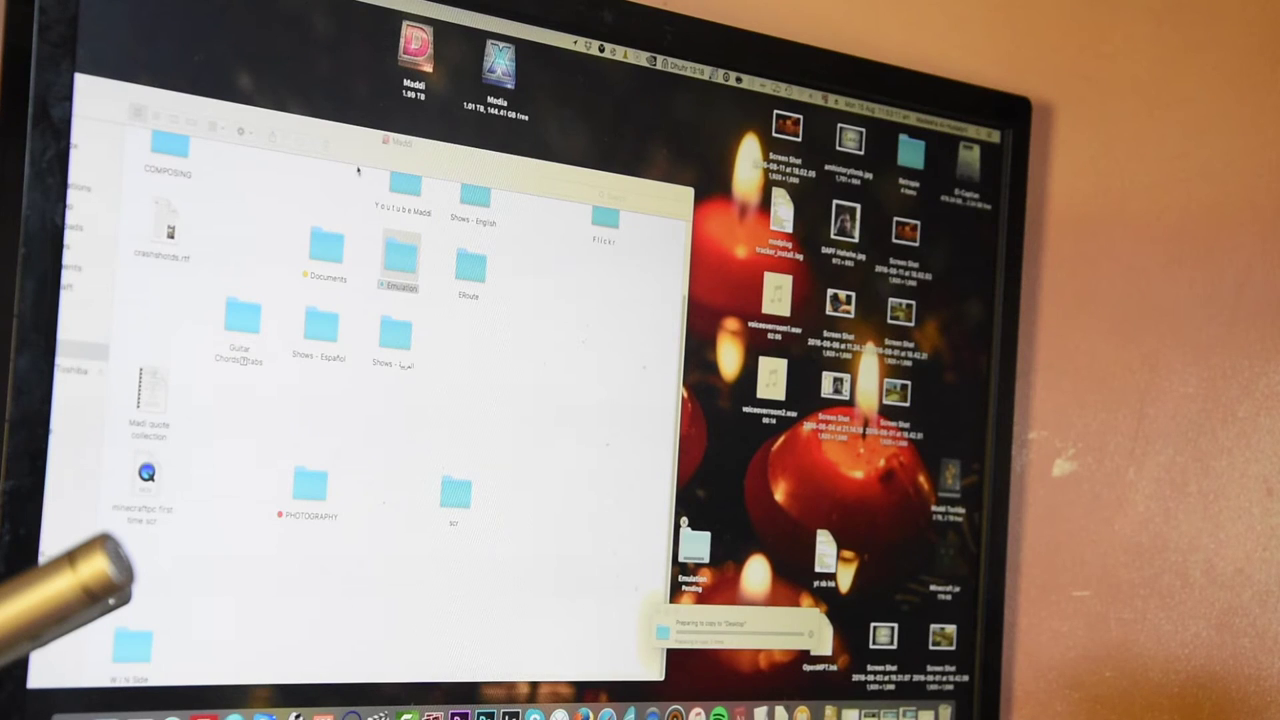
click(407, 78)
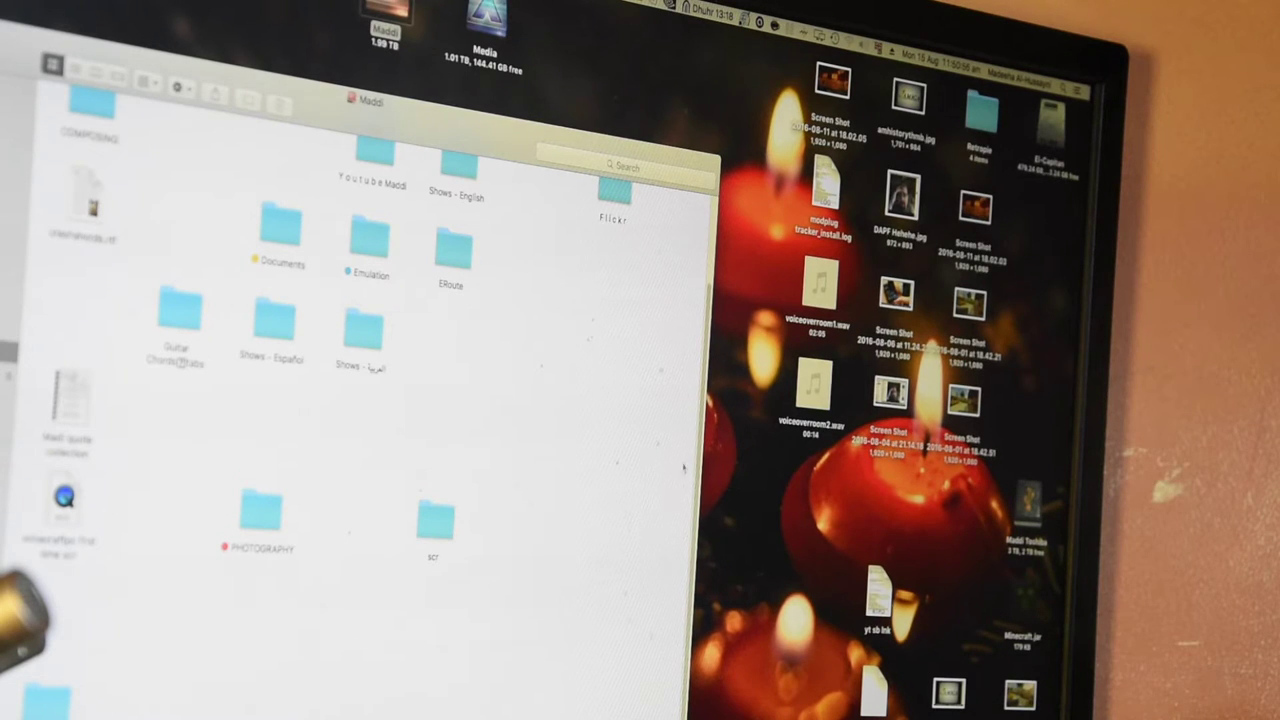
right_click(388, 236)
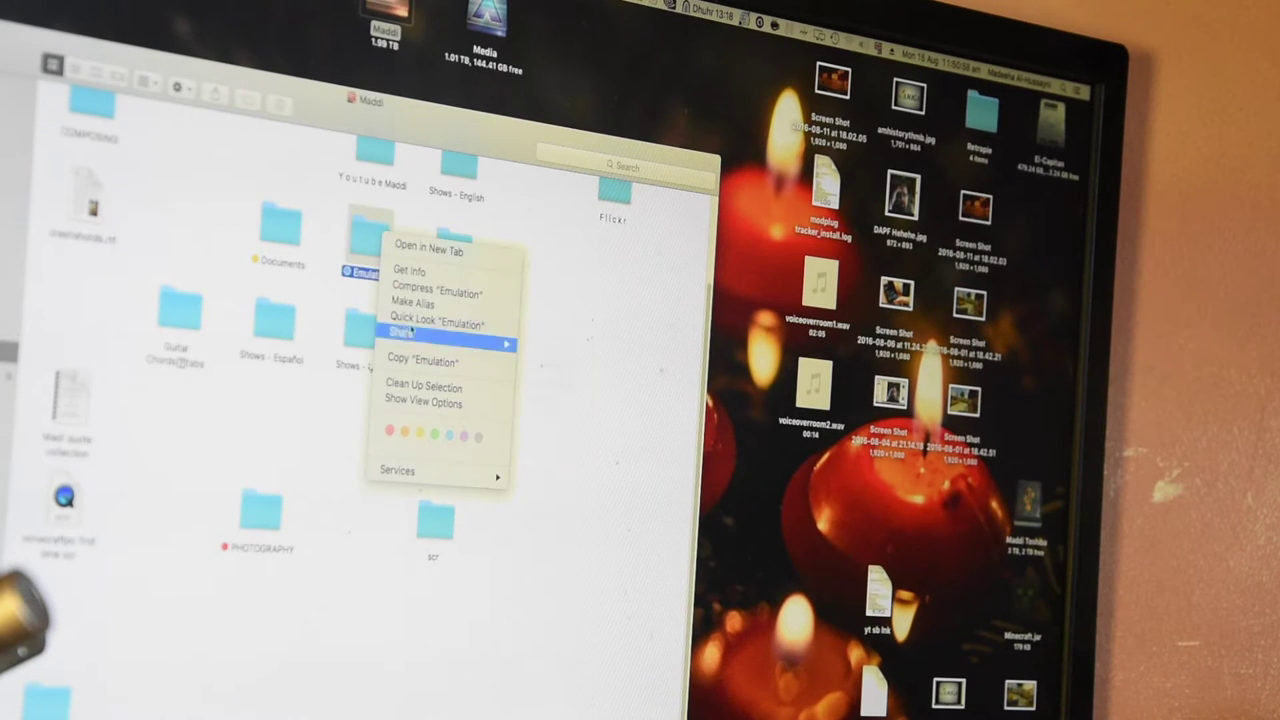
click(440, 280)
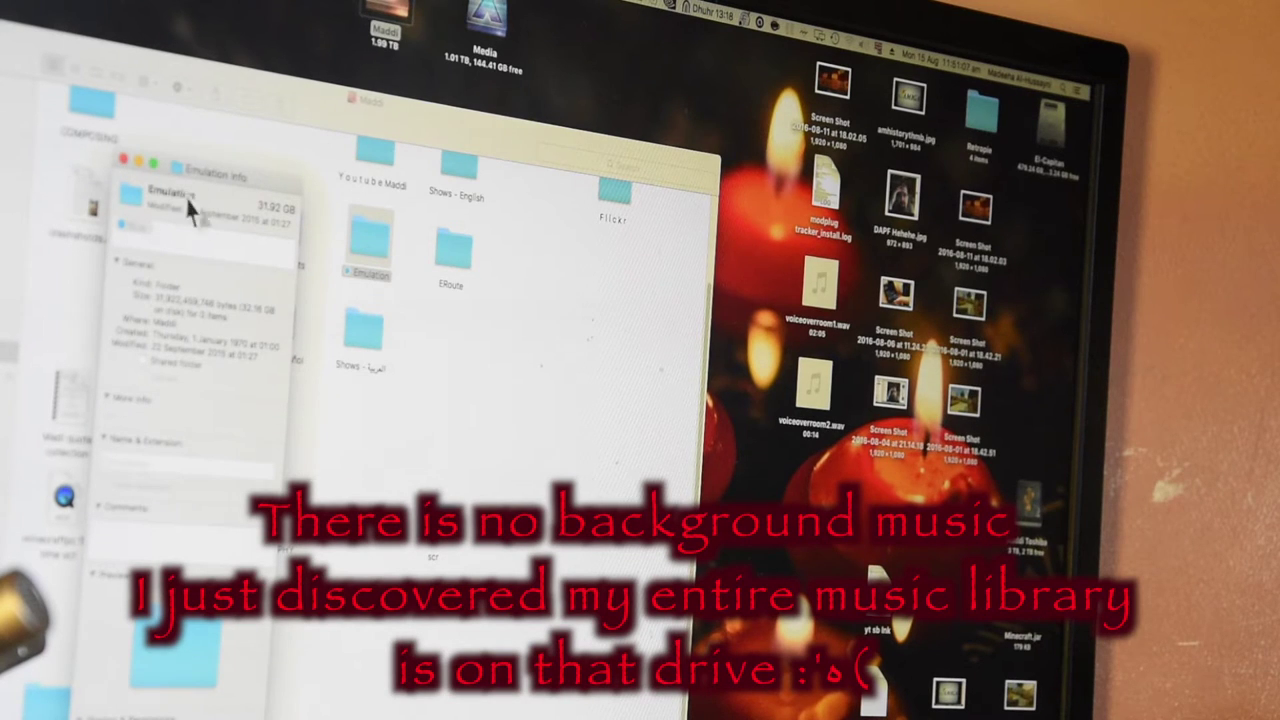
click(122, 164)
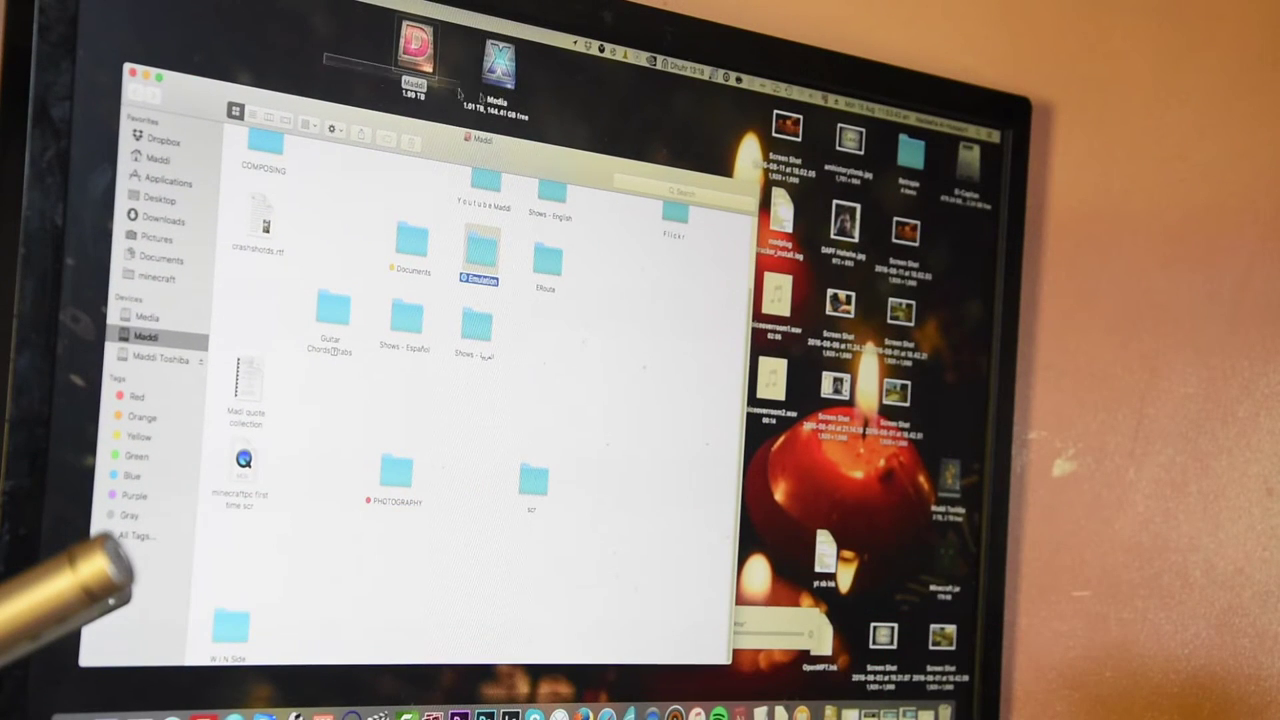
drag(323, 60, 531, 345)
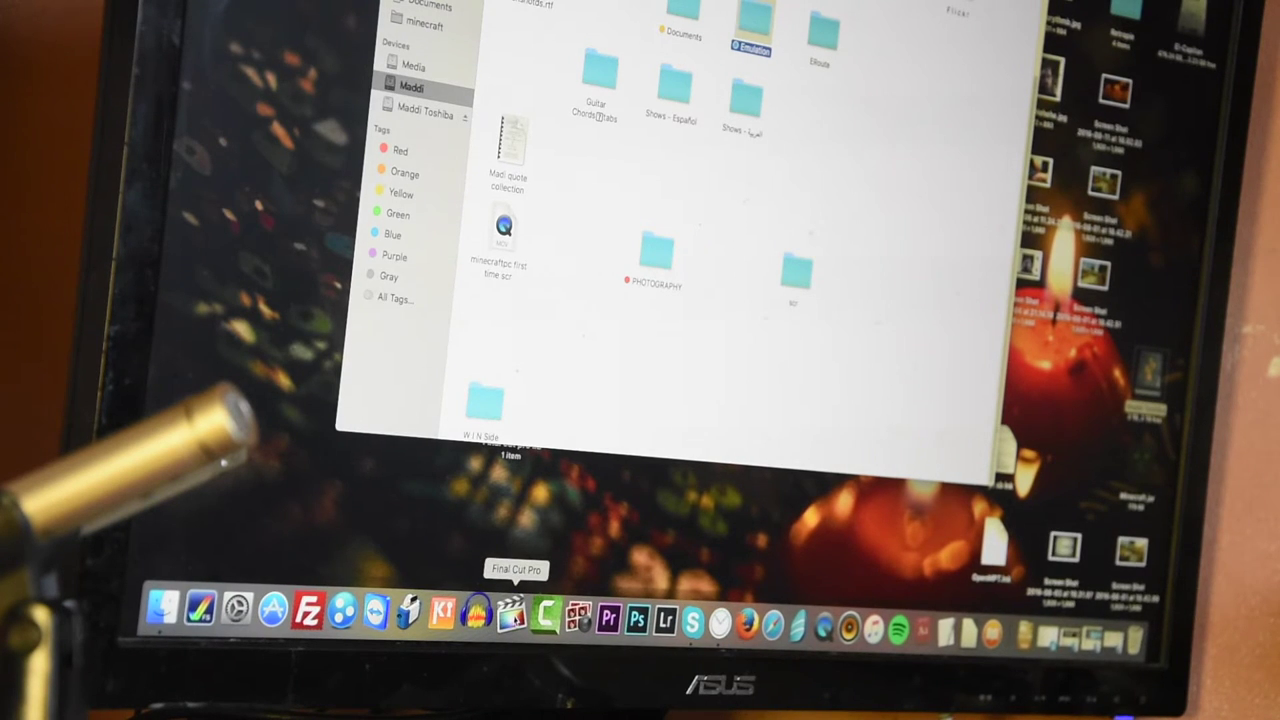
Launch Final Cut Pro from the Dock
click(512, 615)
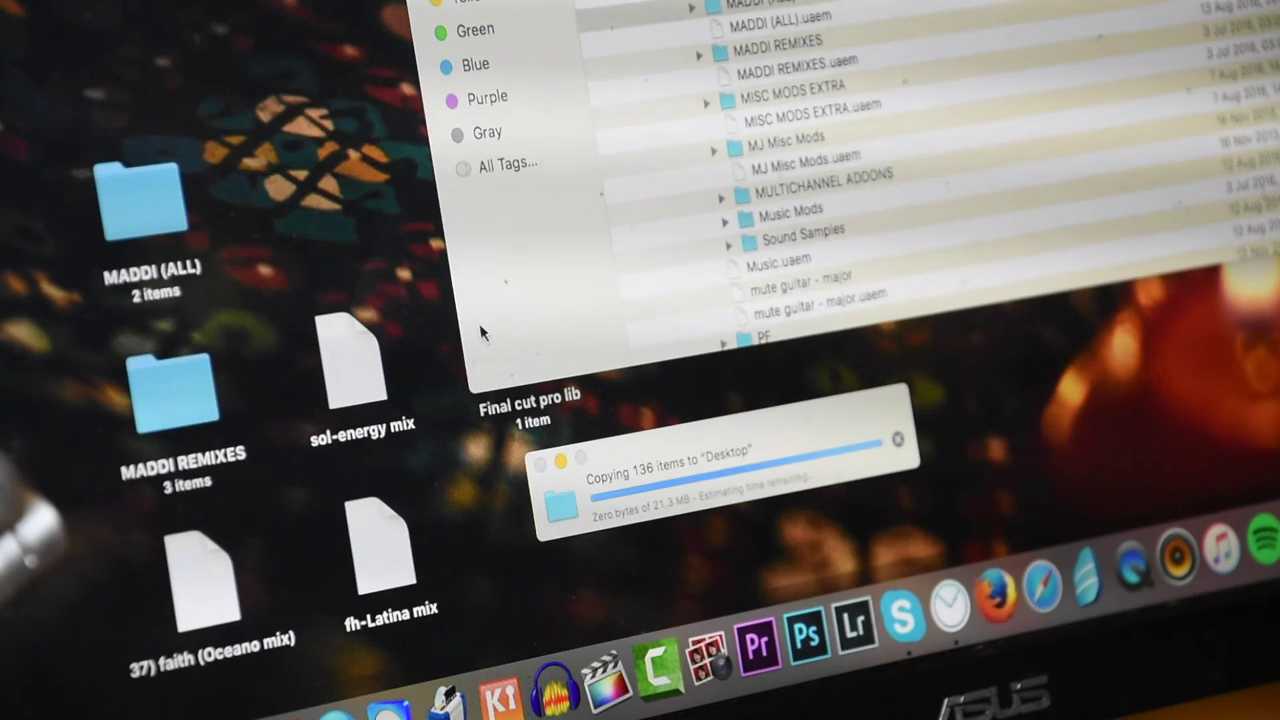
scroll(800, 180, up, 4)
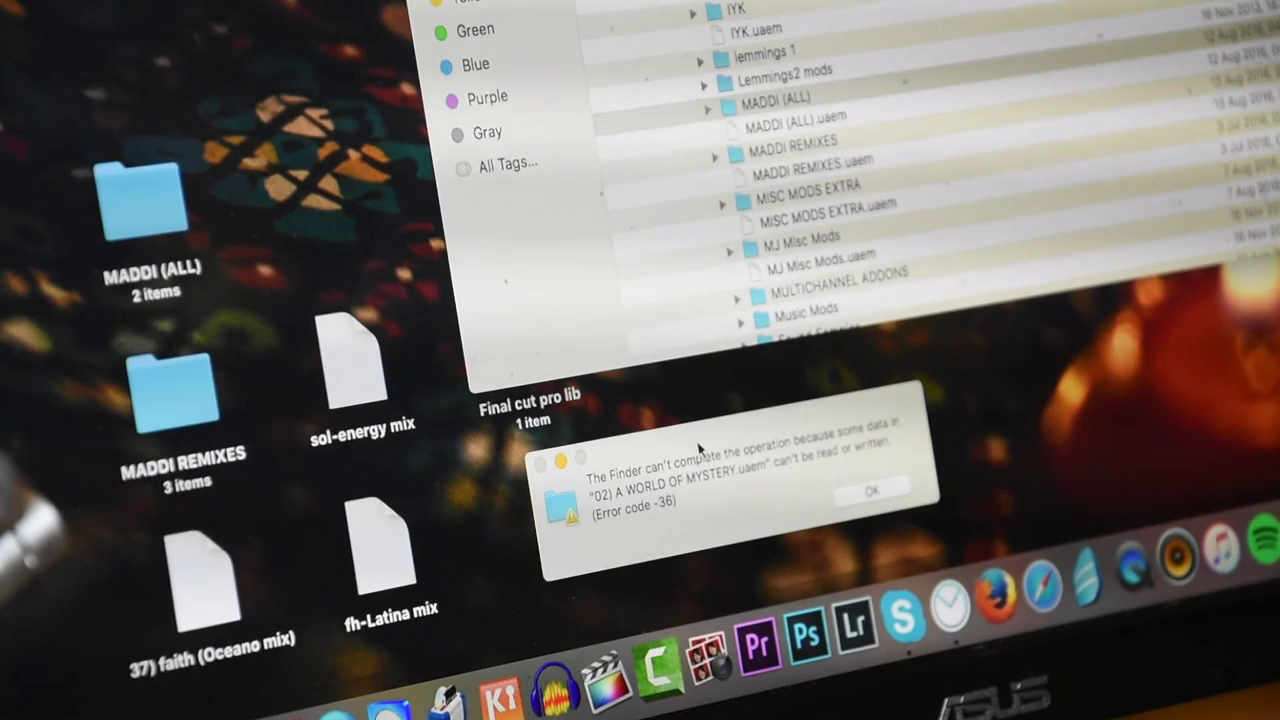
Move the error -36 alert about 'A WORLD OF MYSTERY.uaem' aside and dismiss it with OK
drag(699, 448, 395, 400)
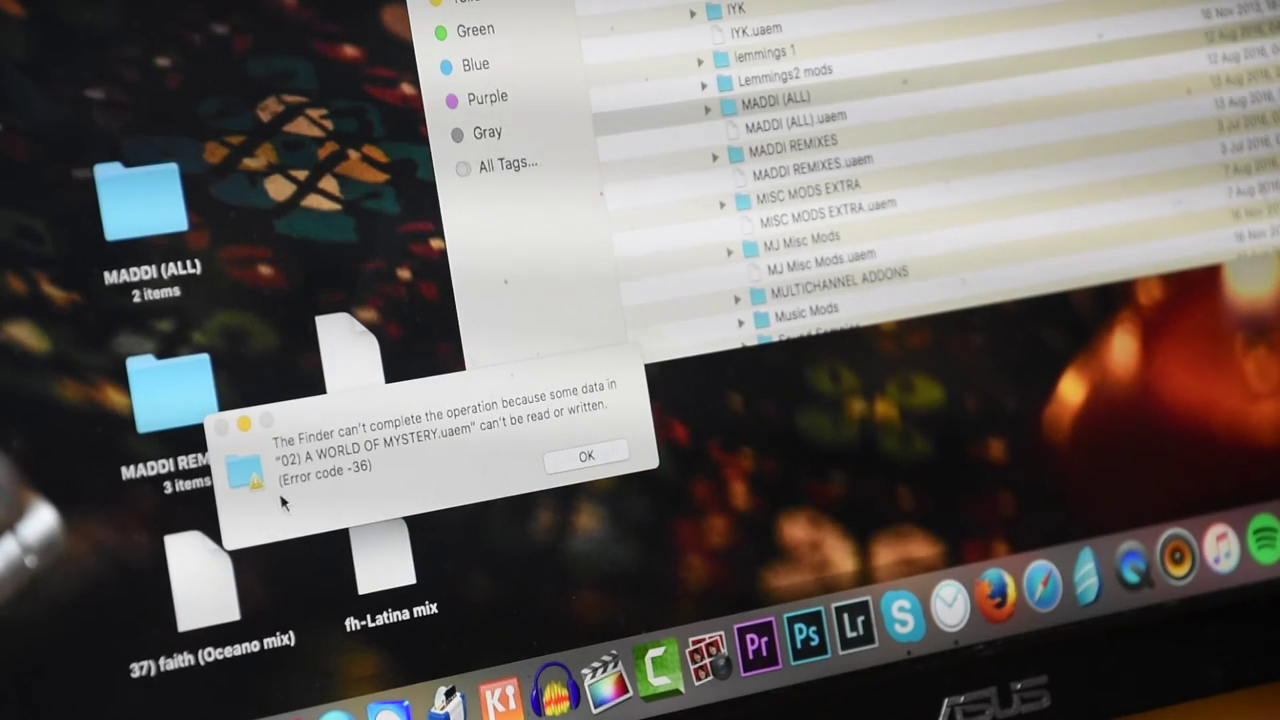
click(587, 456)
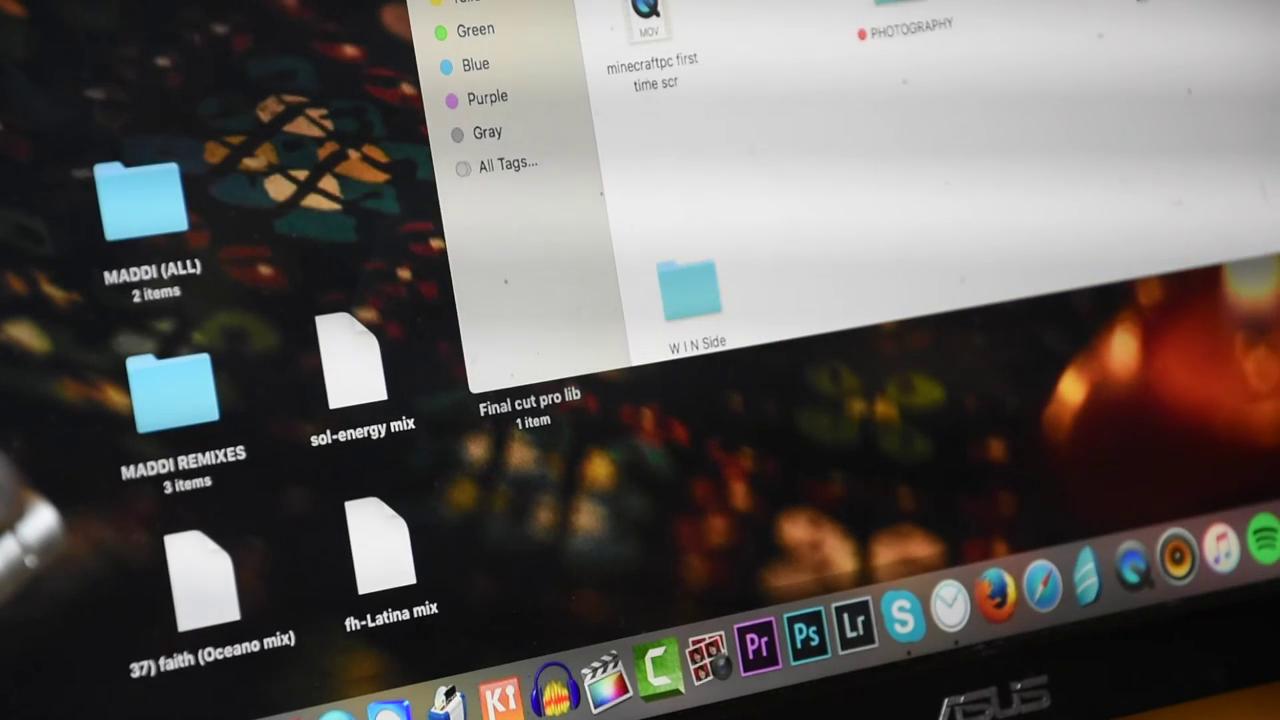
Copy 'Madi quote collection' from the Finder window onto the desktop
drag(215, 20, 300, 205)
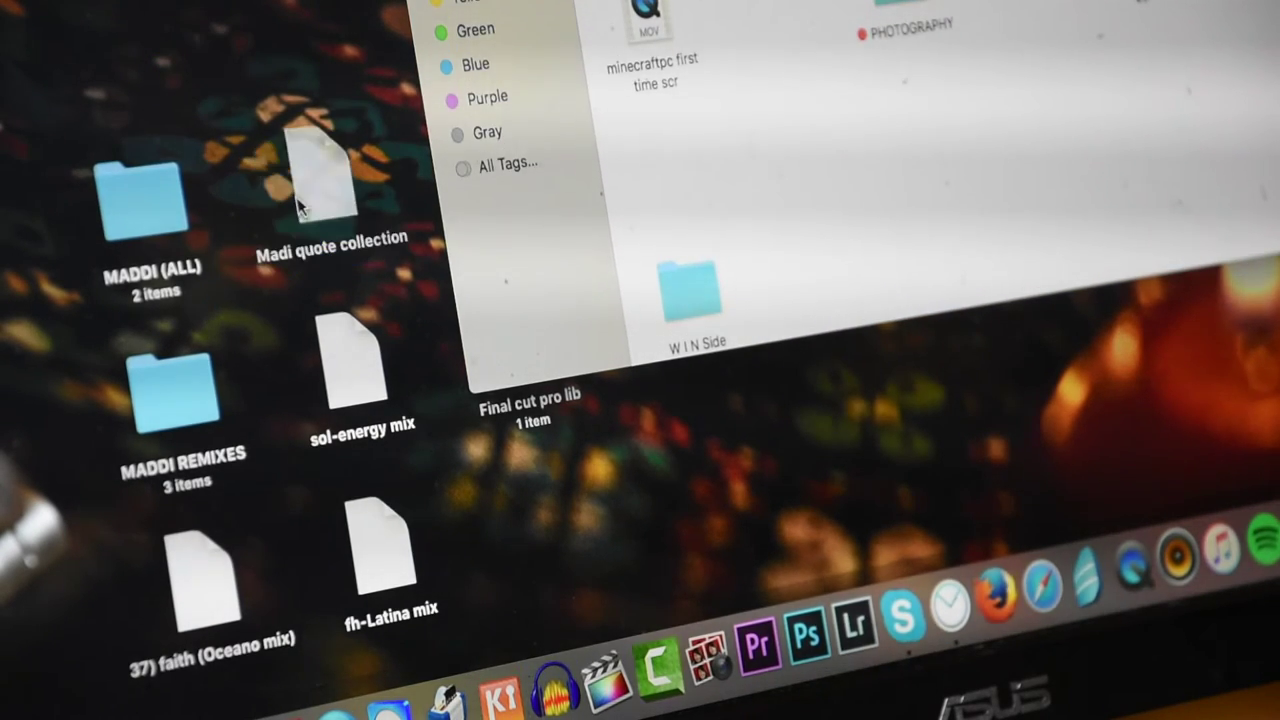